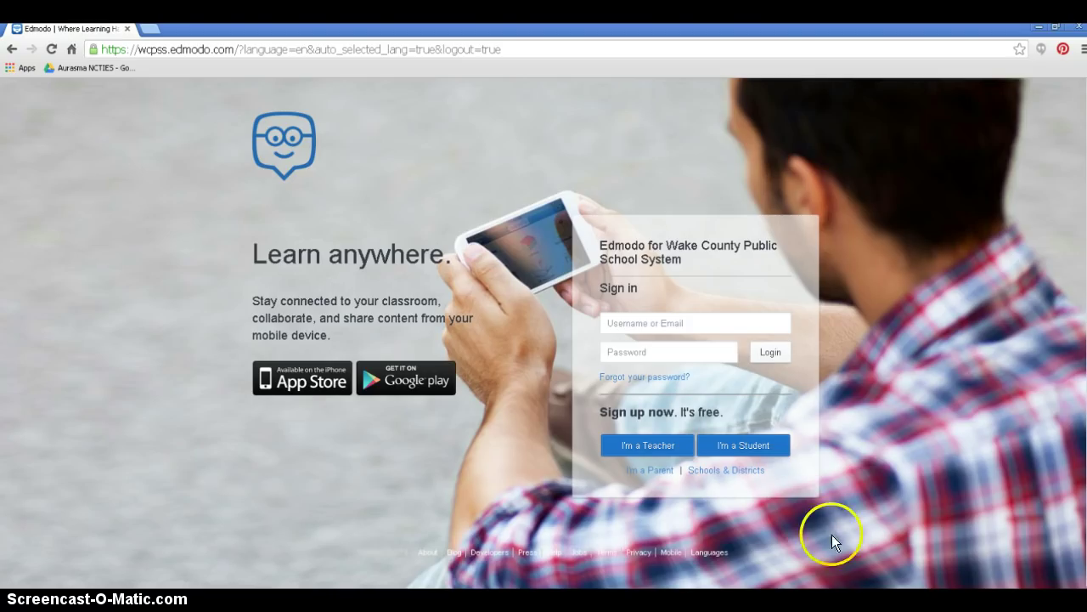
- Start a student sign-up and enter a username and account password
click(767, 448)
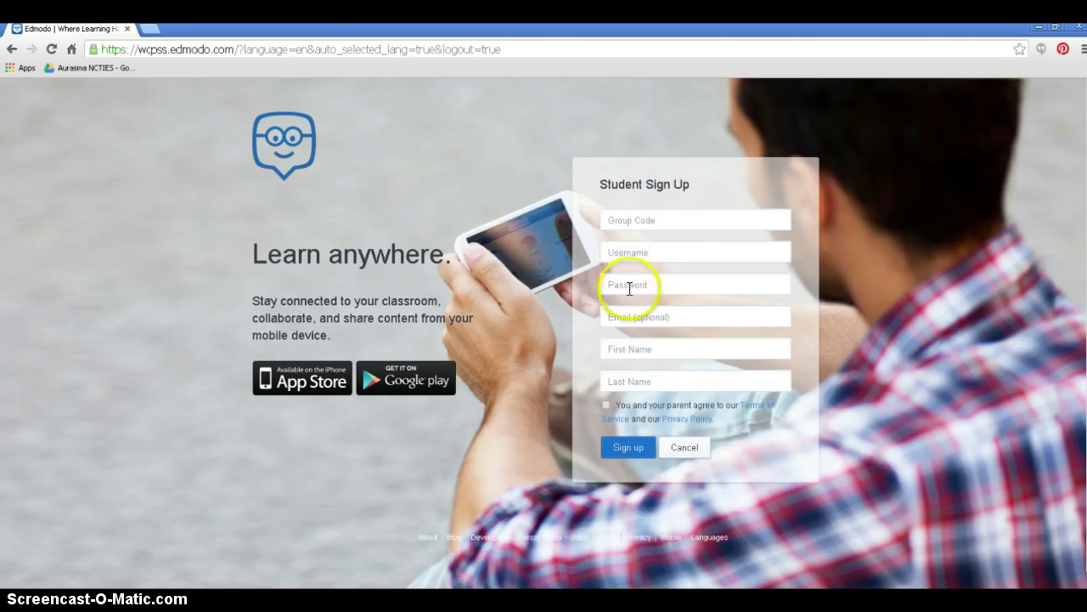
click(641, 221)
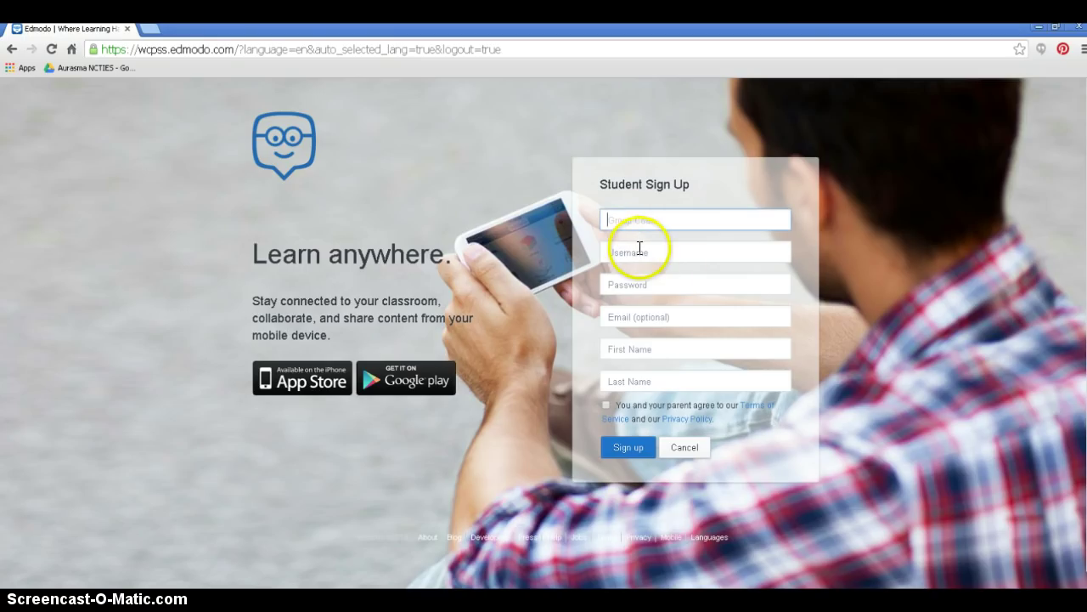
click(638, 250)
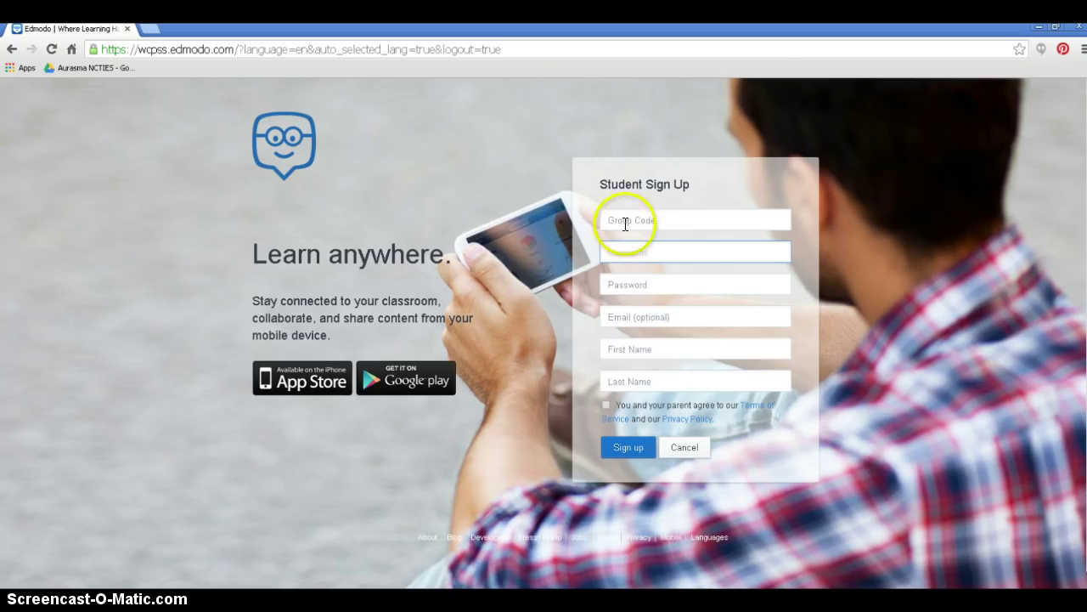
text(jsmithpanthers)
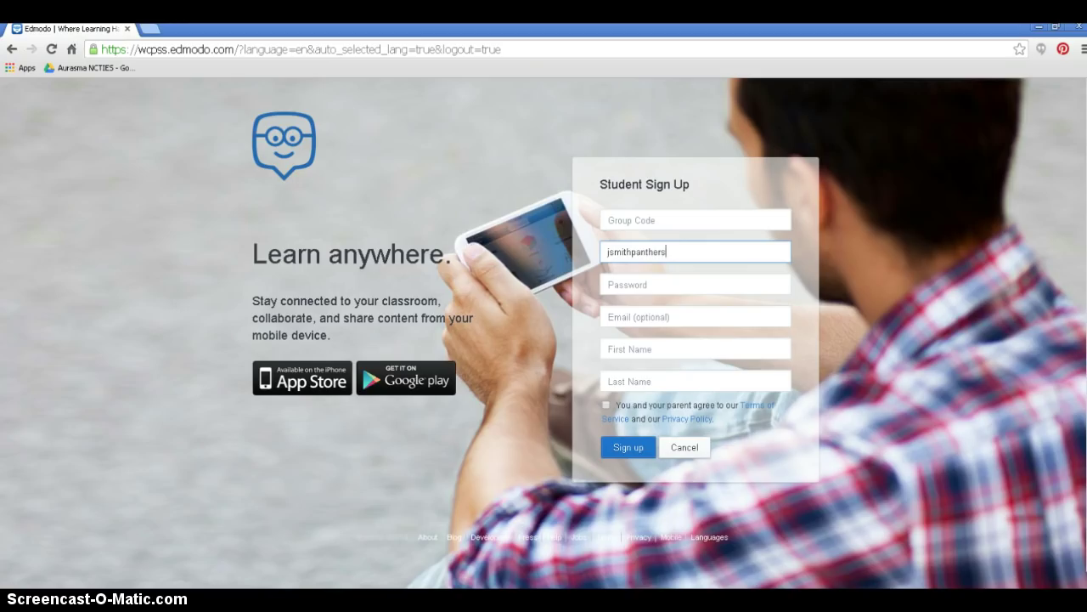
click(672, 285)
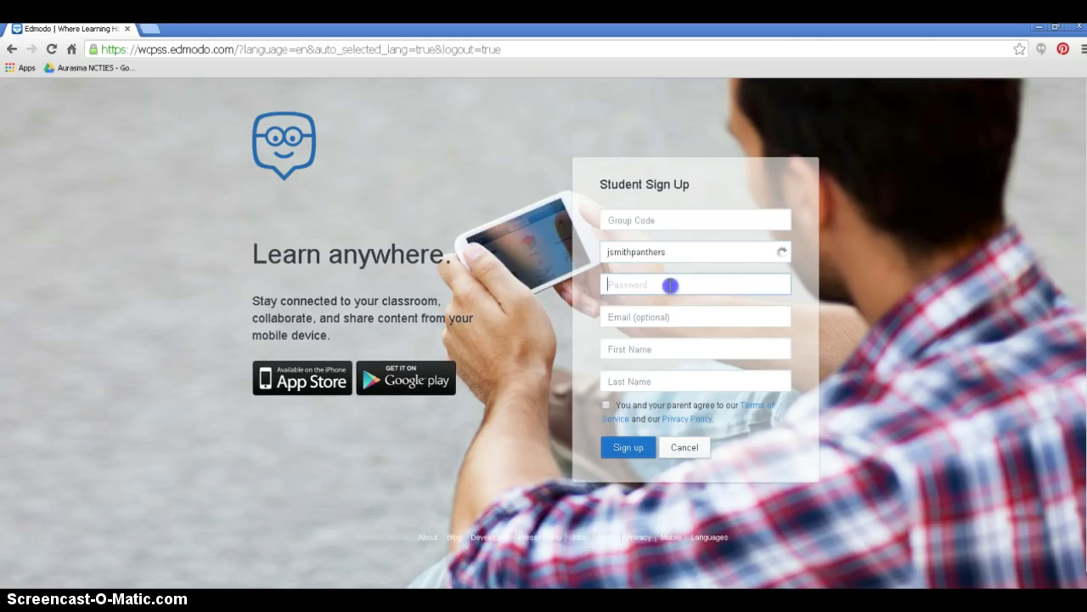
text(•••••••••••)
- Enter the student's first and last name and accept the terms of service
click(673, 316)
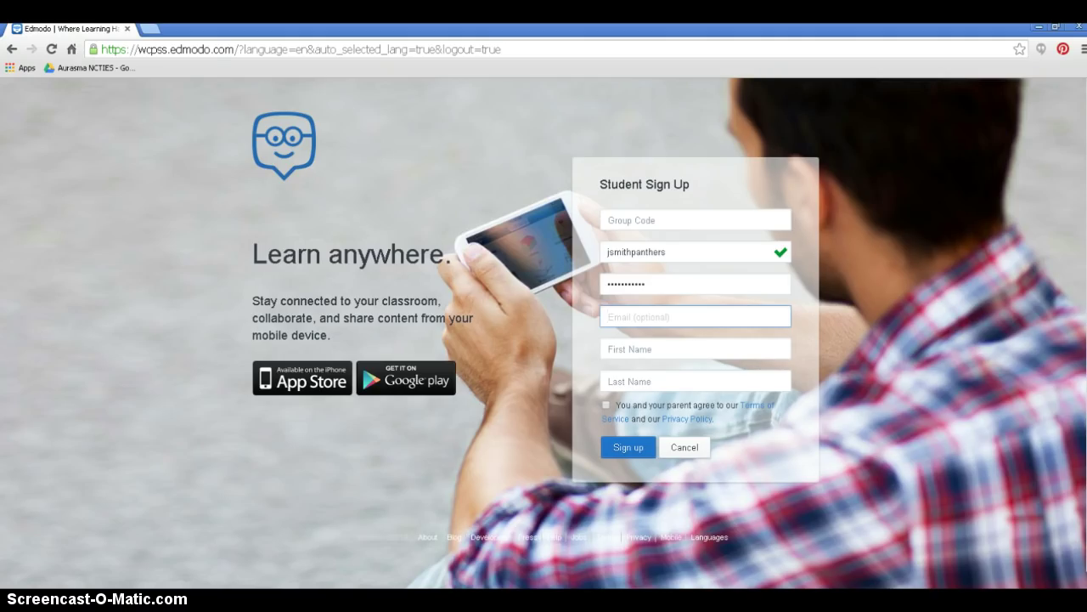
click(673, 348)
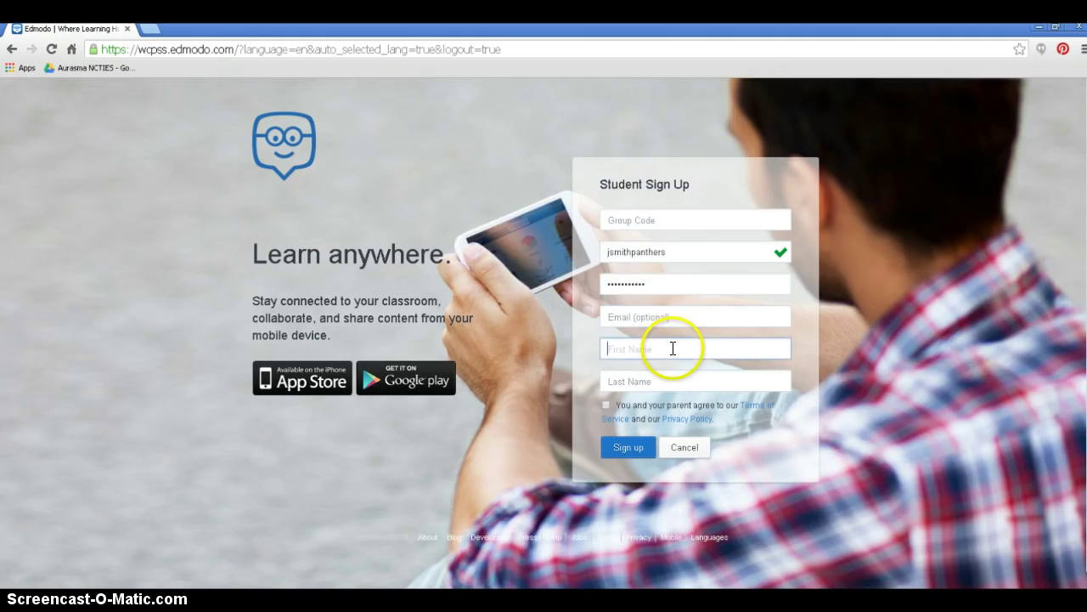
text(John)
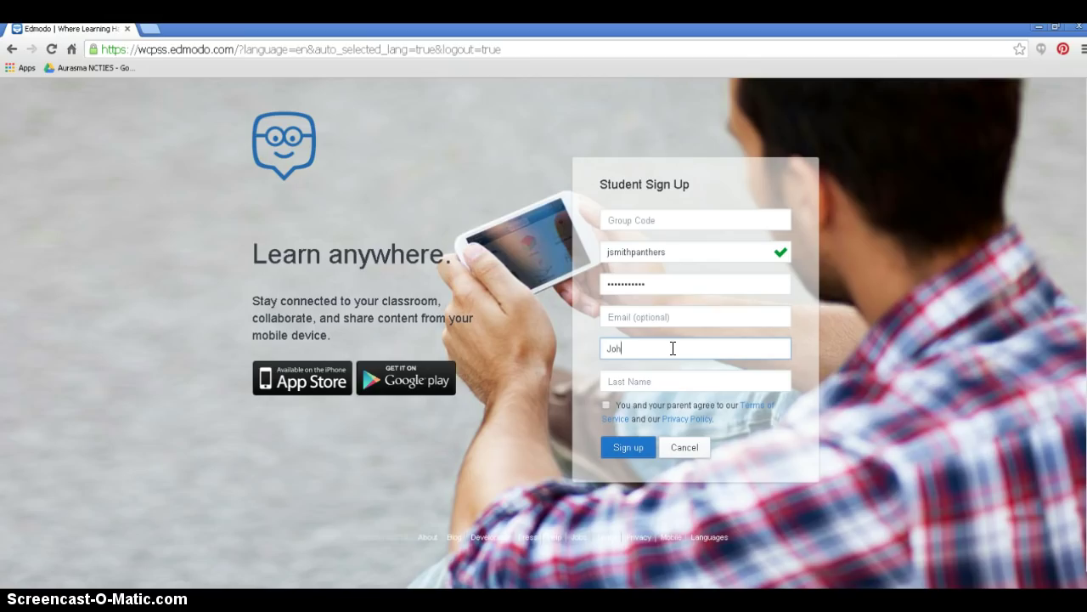
click(669, 370)
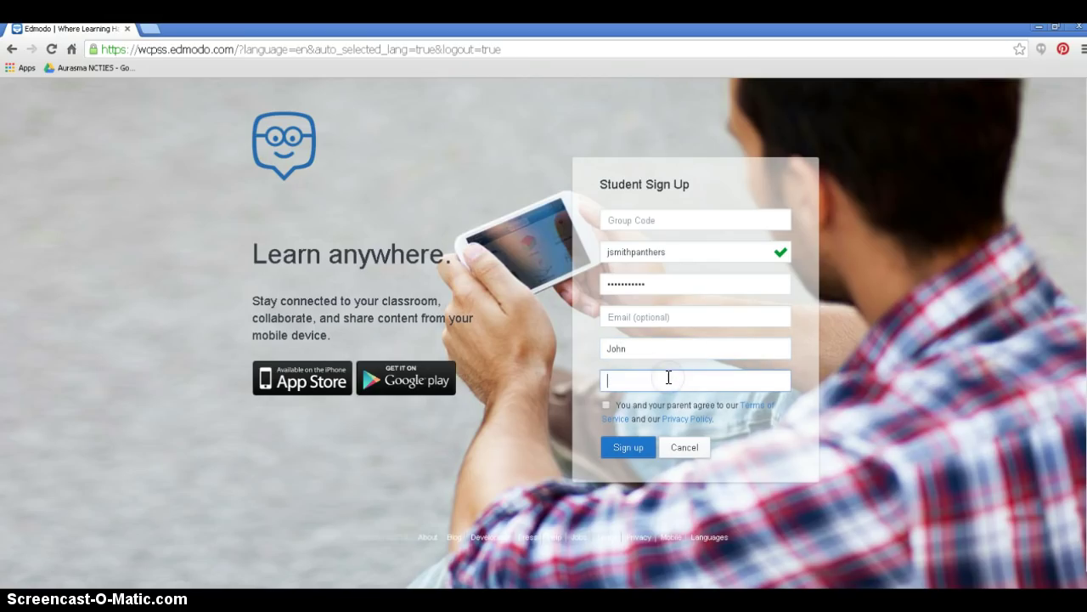
text(Smith)
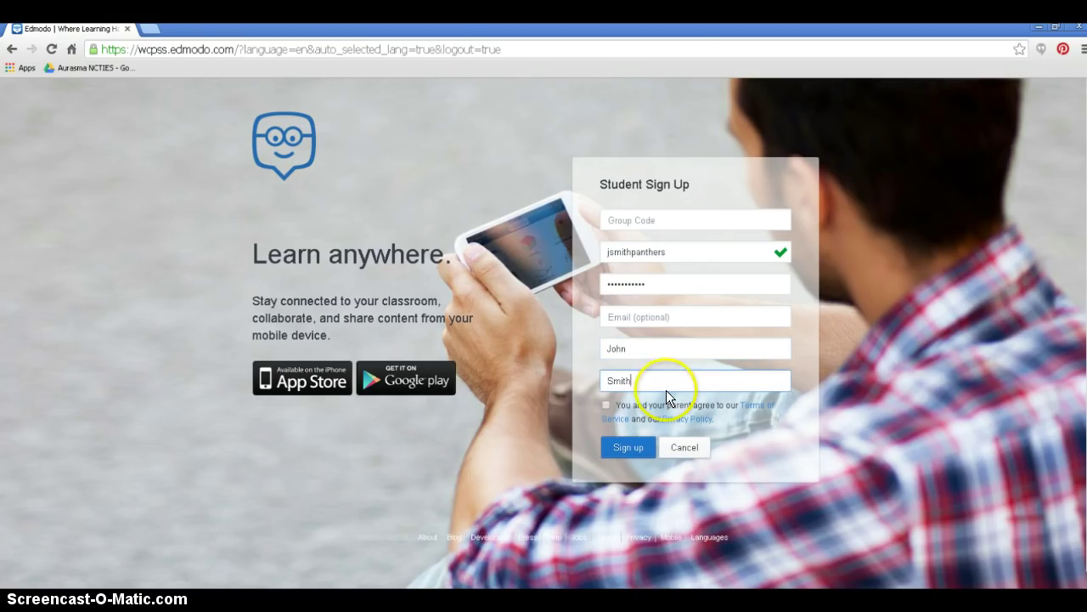
click(604, 406)
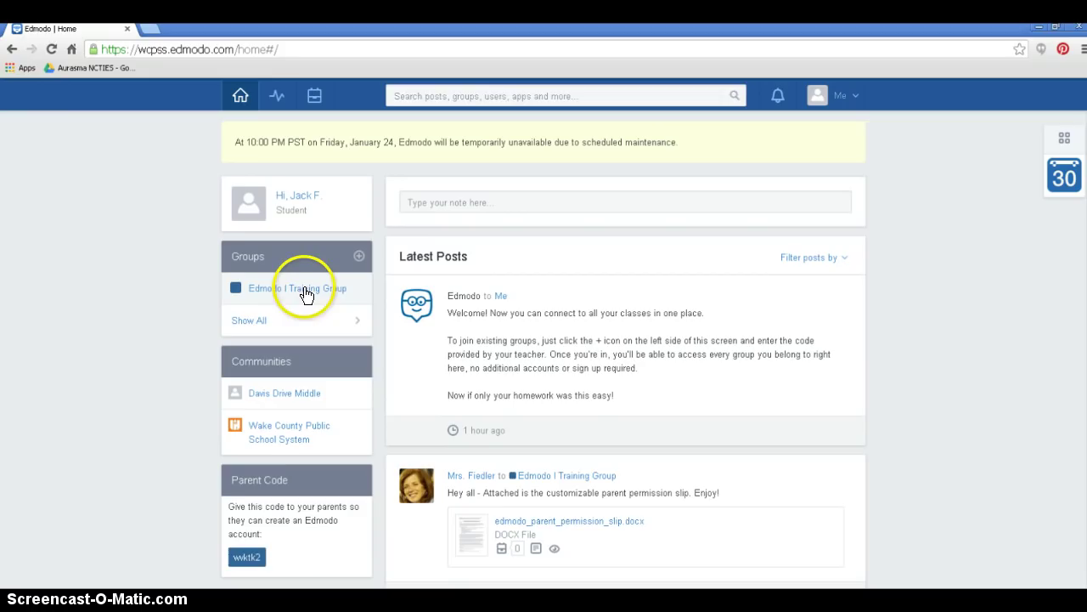
- Sign in to the new student account and open the Me account menu
click(306, 297)
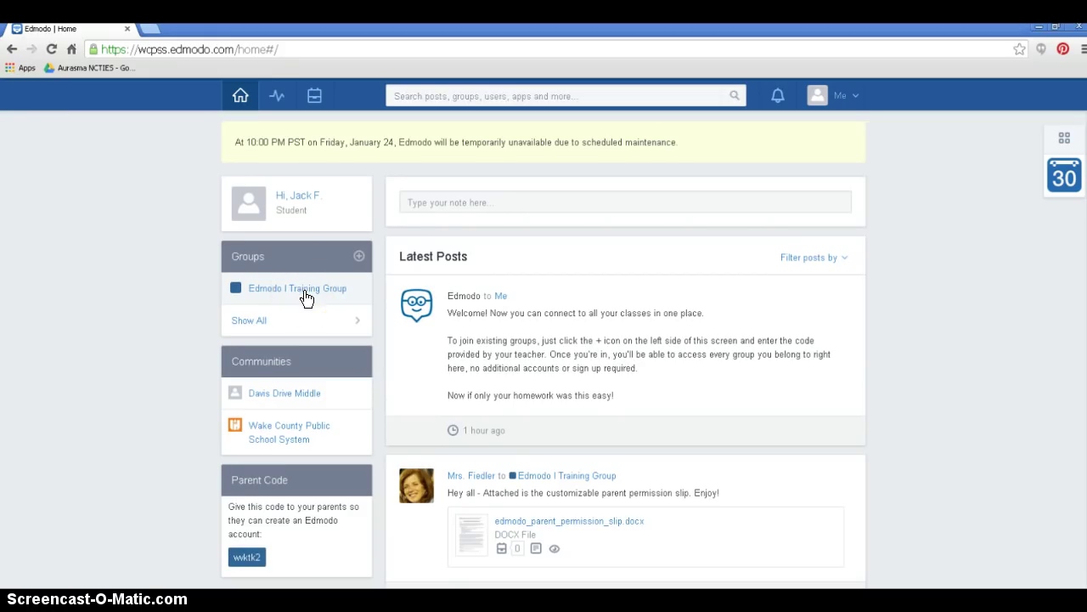
click(274, 444)
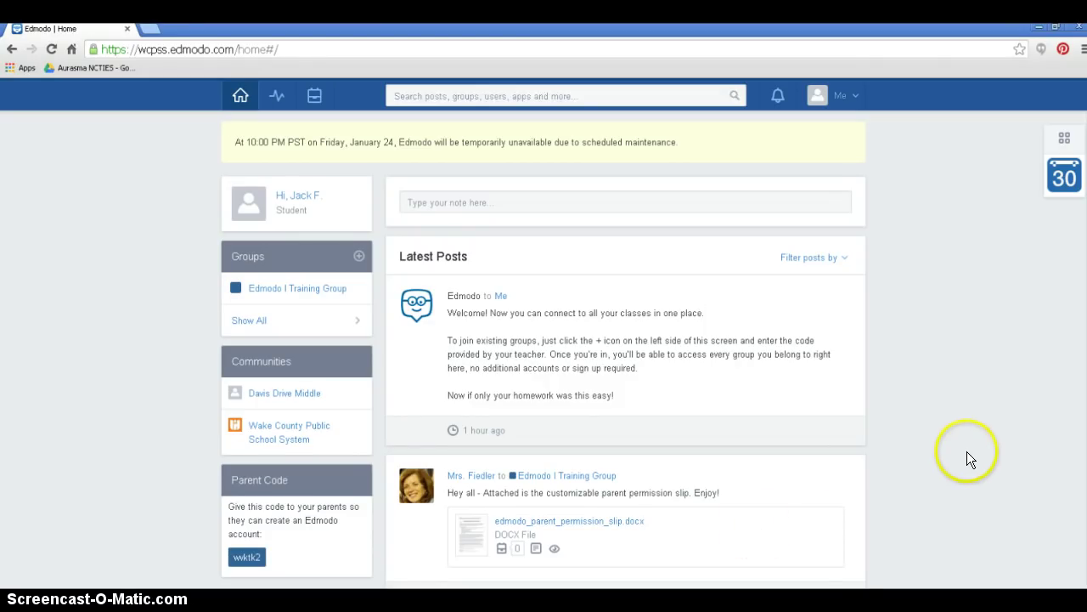
click(855, 100)
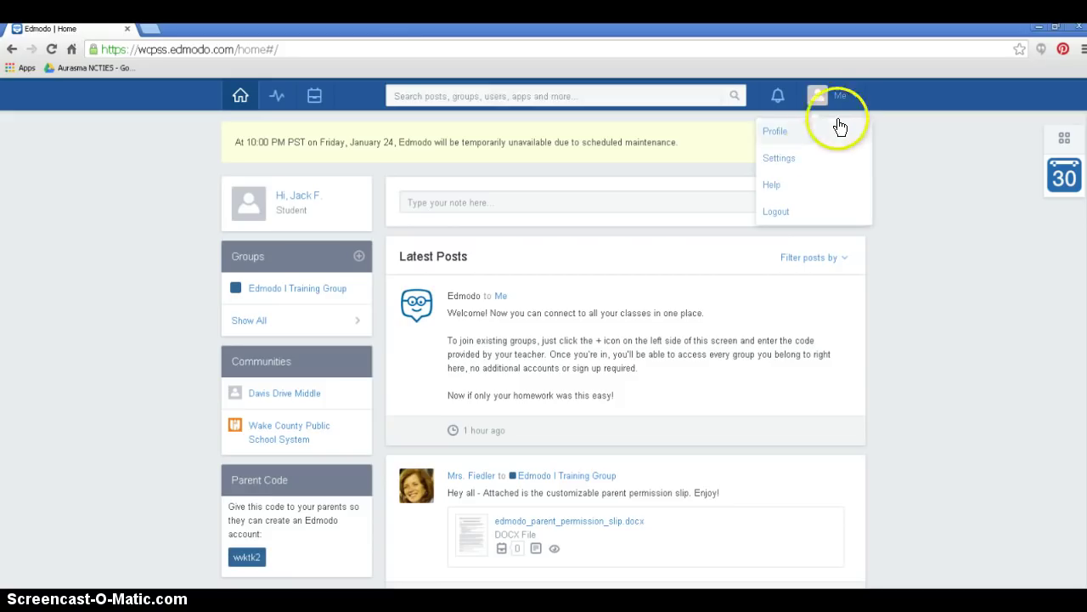
- In account settings, set the User Photo to the red default avatar
click(800, 158)
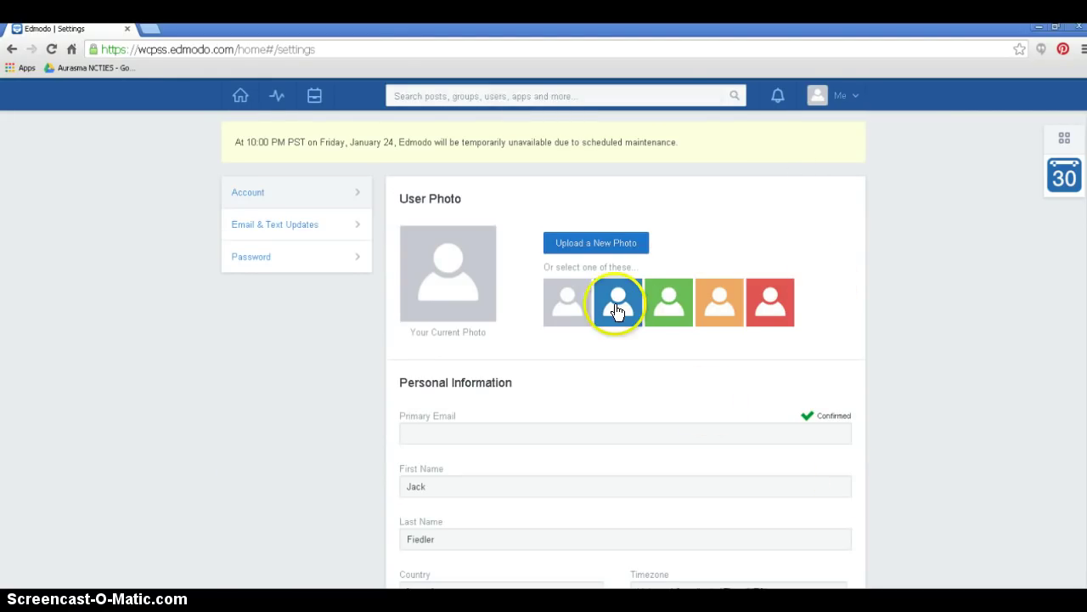
click(618, 308)
click(664, 308)
click(719, 302)
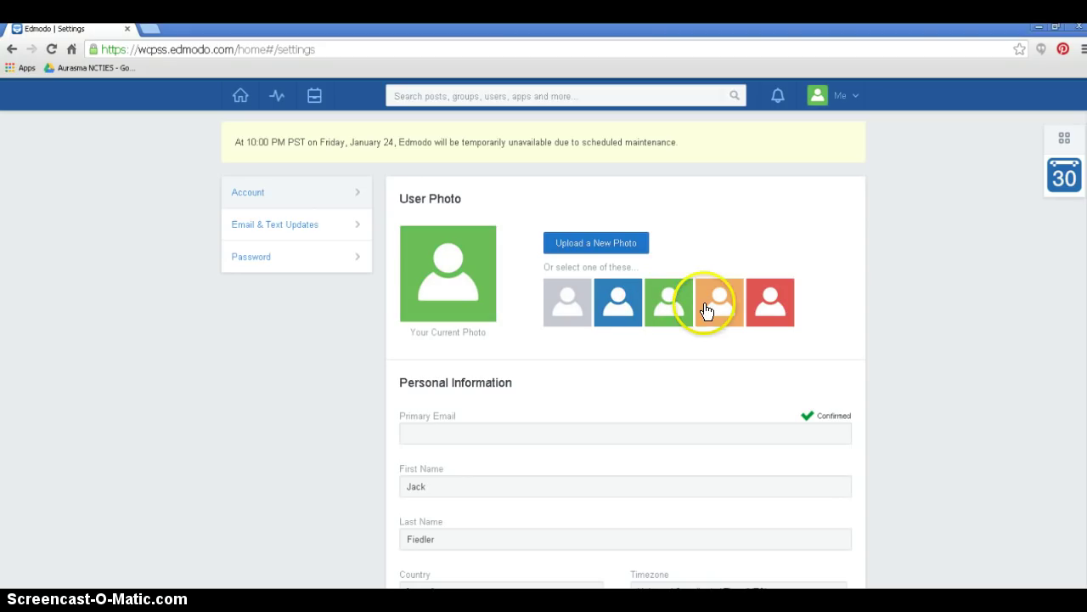
click(770, 302)
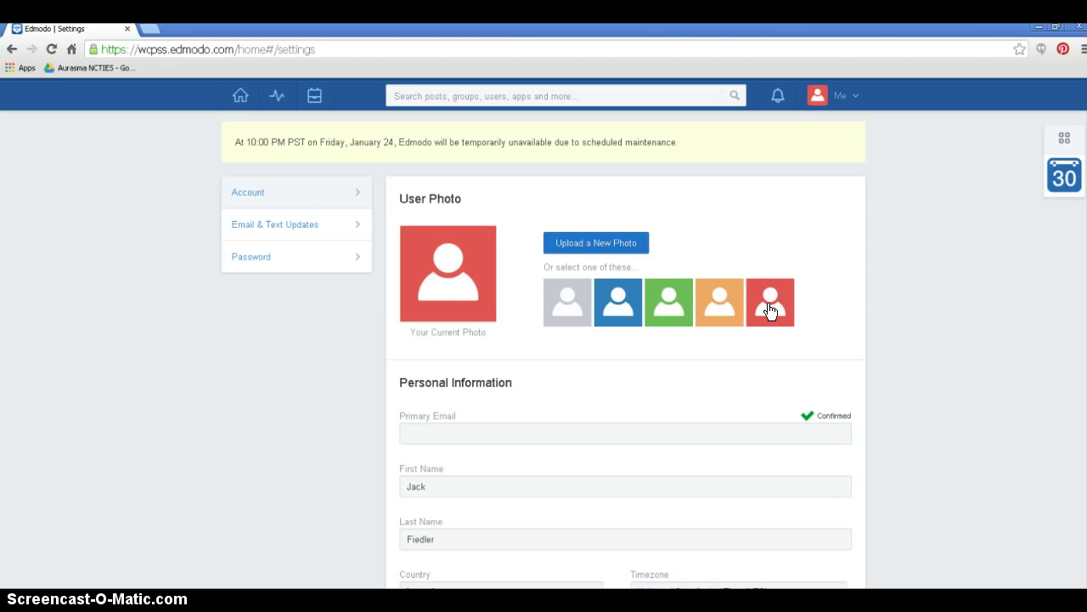
click(765, 321)
click(590, 434)
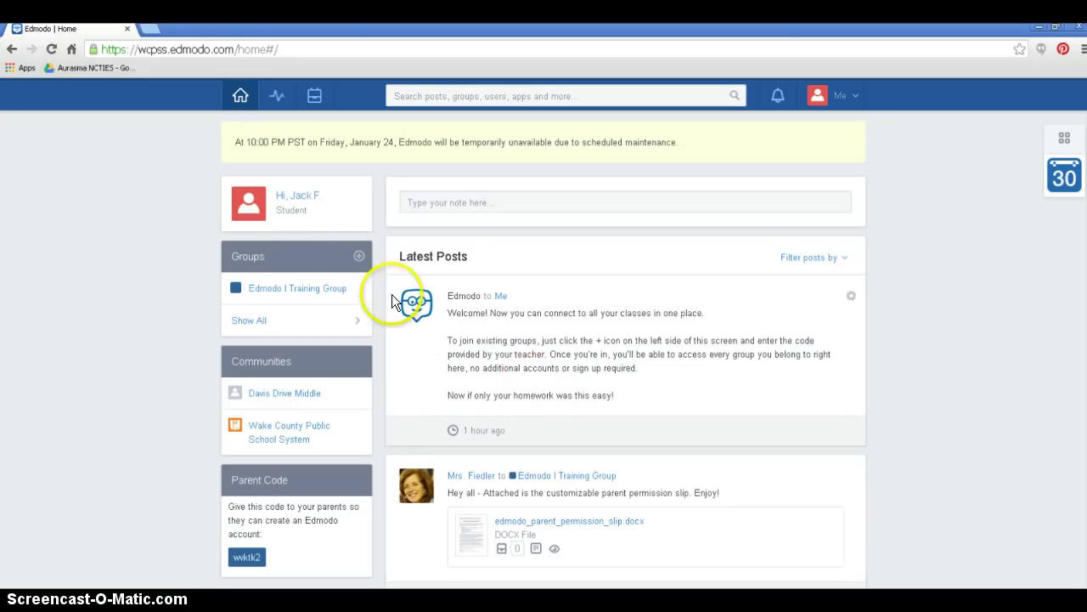
click(360, 258)
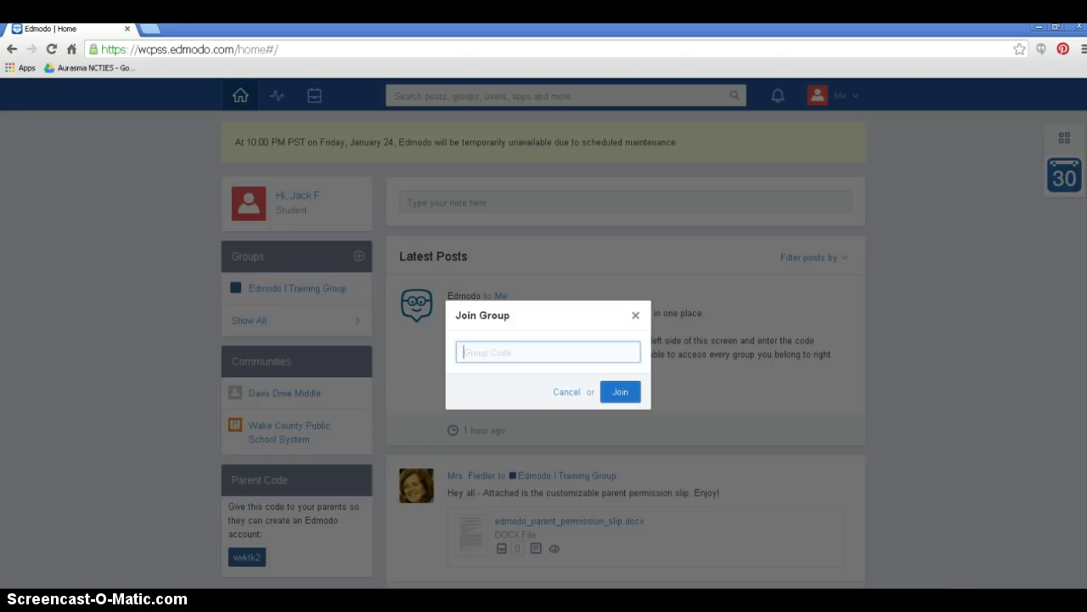
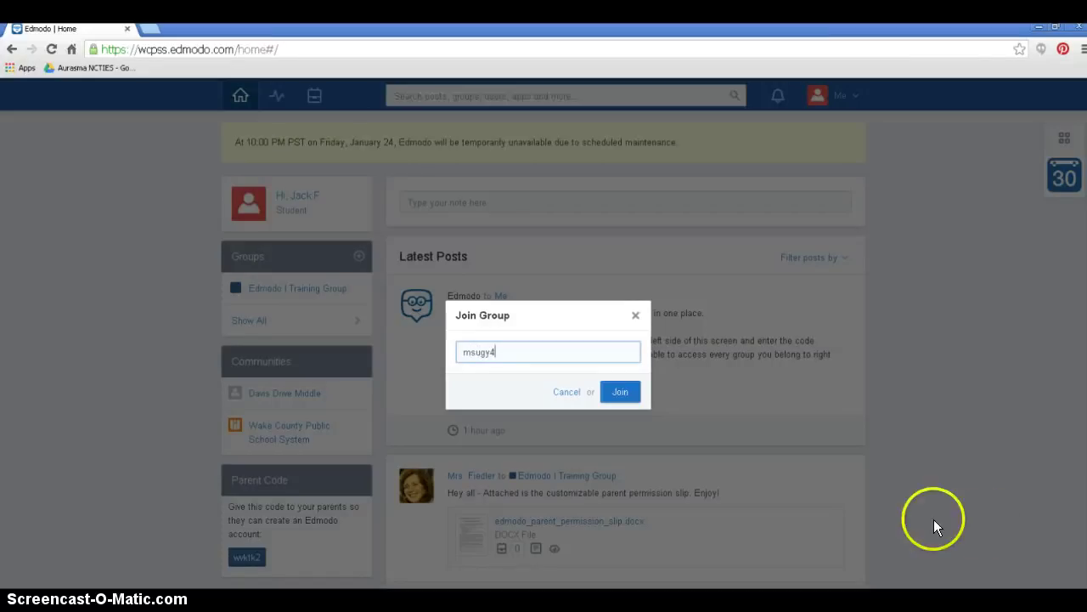
click(620, 393)
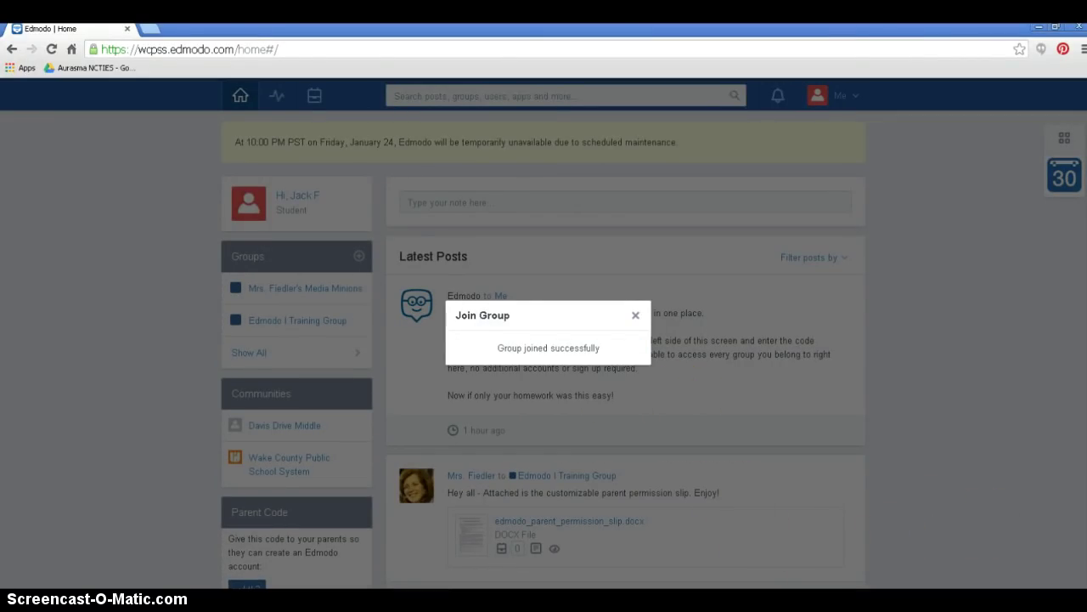
click(635, 318)
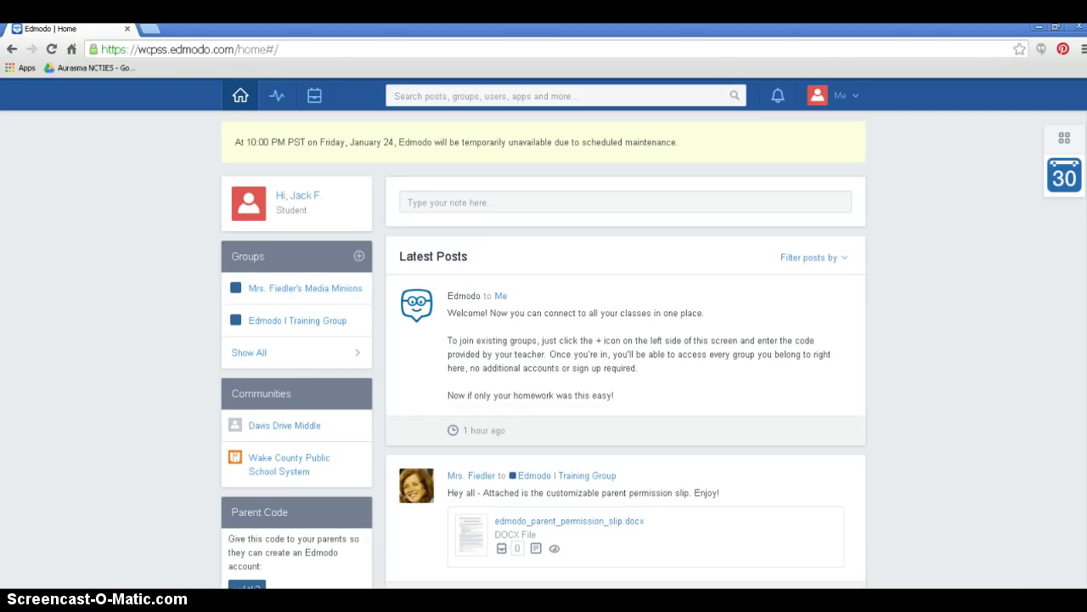
- Reply 'Thank you for your help' under the teacher's Training Group welcome post
scroll(544, 339, down, 3)
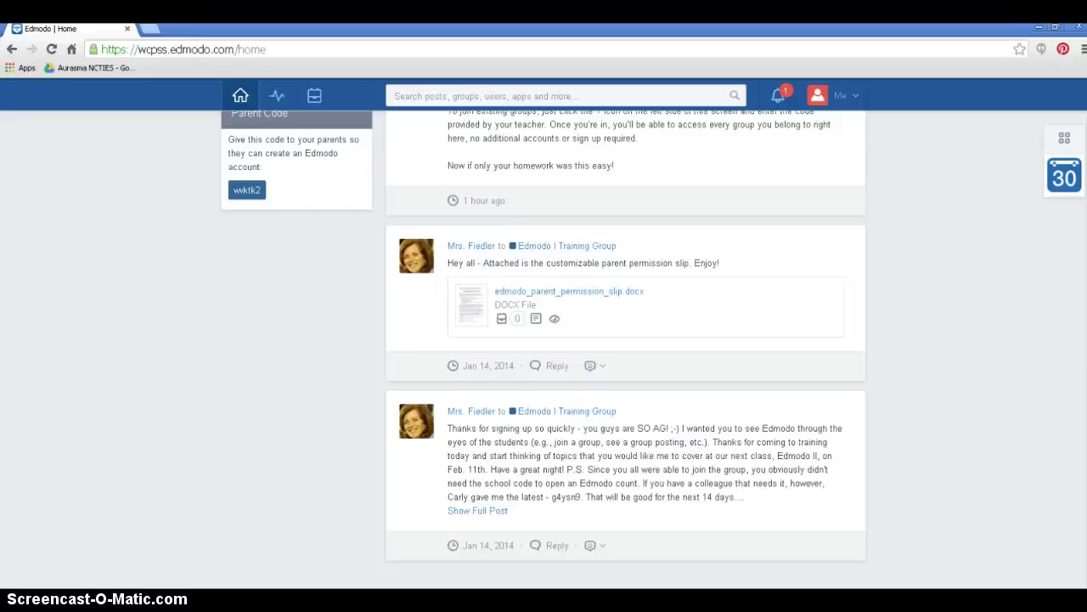
click(556, 548)
click(1023, 420)
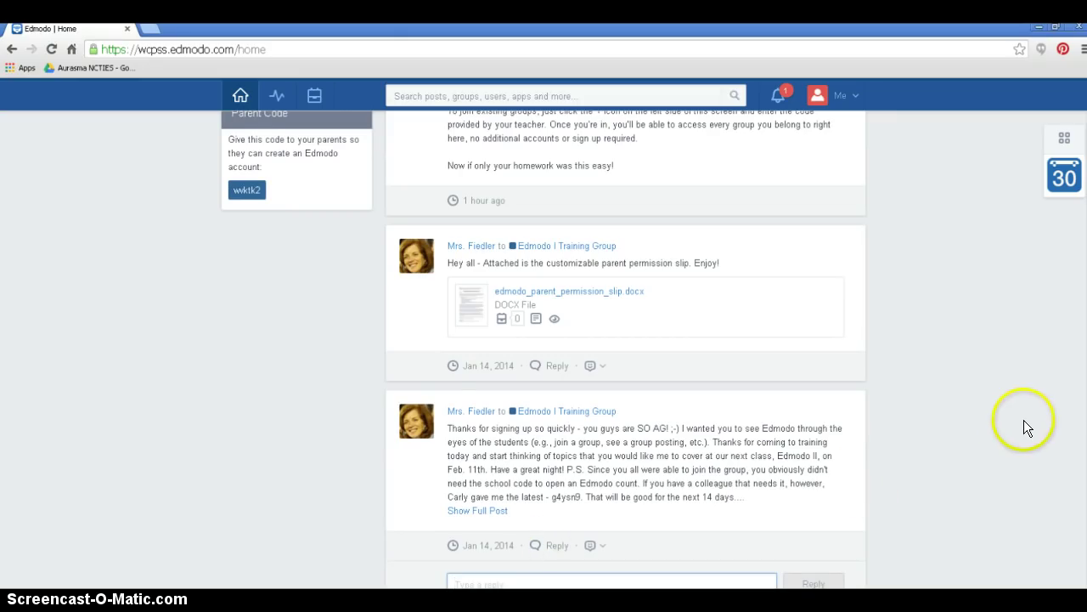
scroll(1070, 408, down, 1)
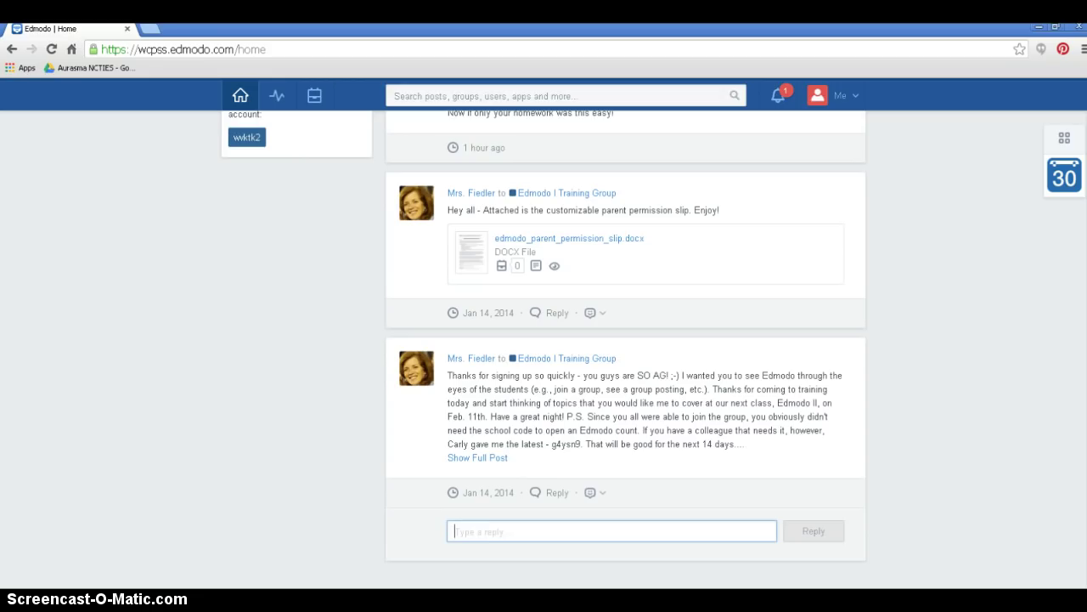
click(585, 530)
text(Tha)
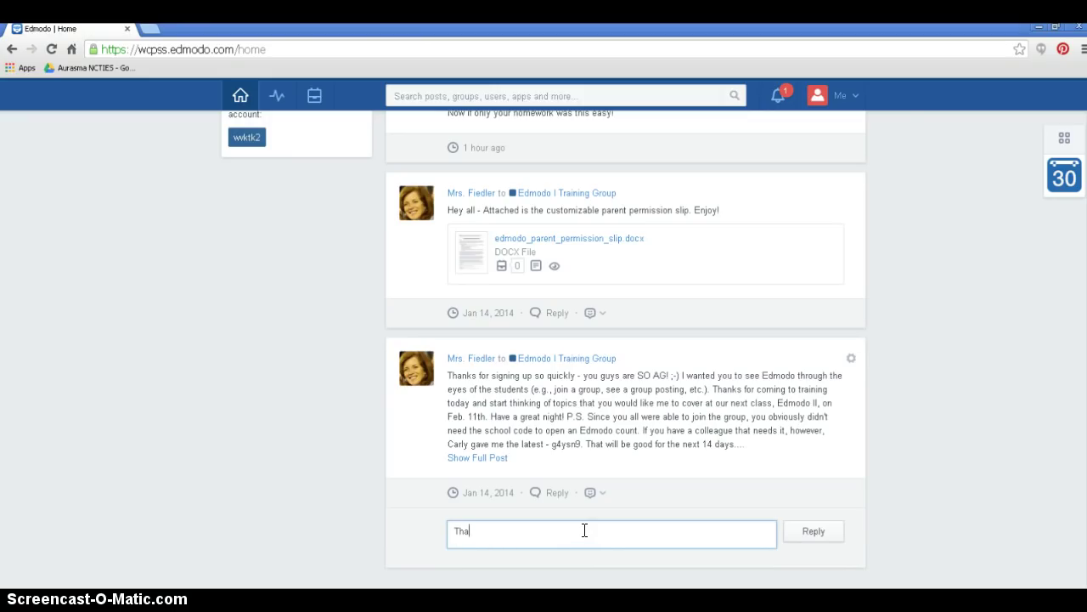
text(nk you for your help)
click(814, 532)
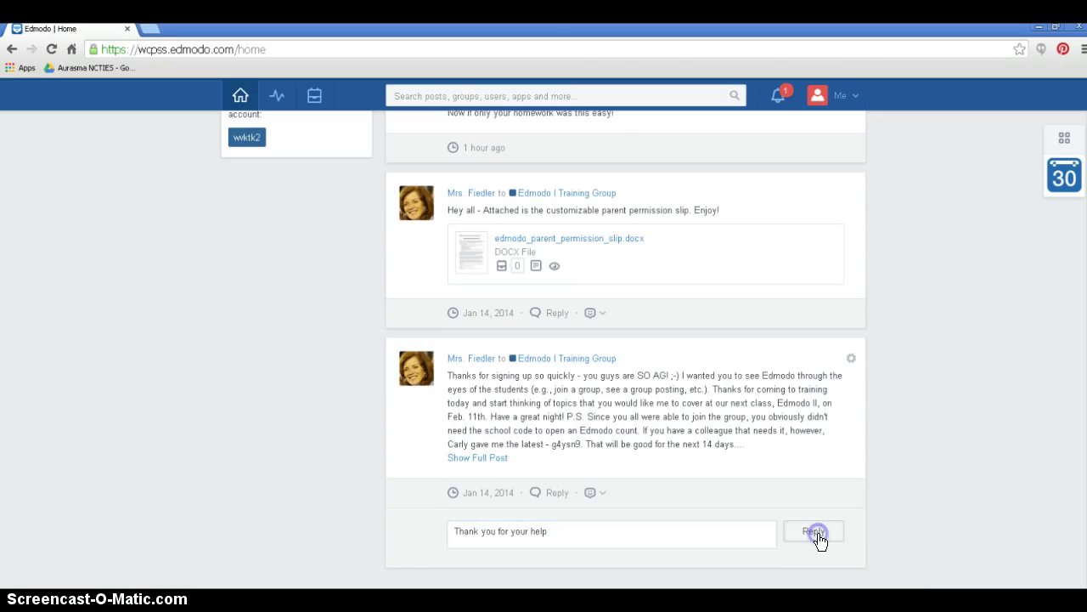
click(565, 575)
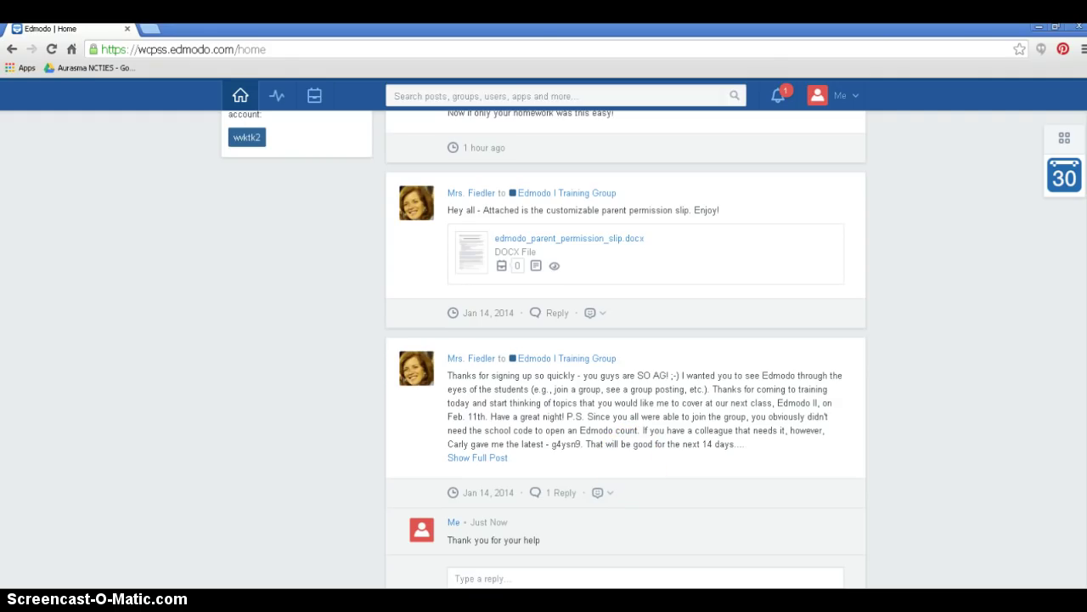
scroll(625, 348, up, 5)
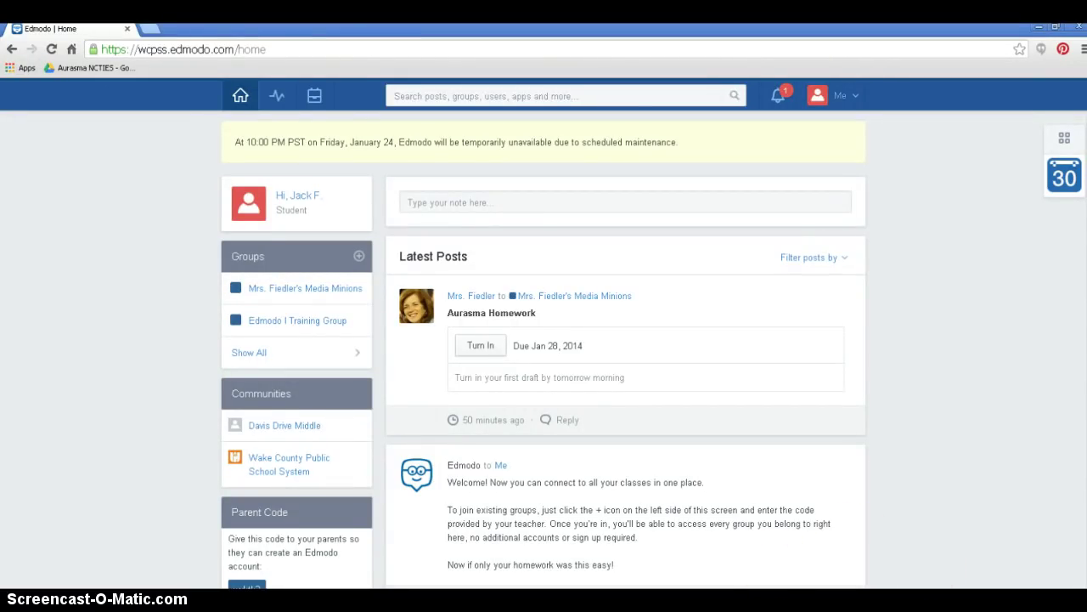
- Post 'Does anyone know what the homework assignment is tonight?' to the Media Minions group
click(468, 202)
text(Does )
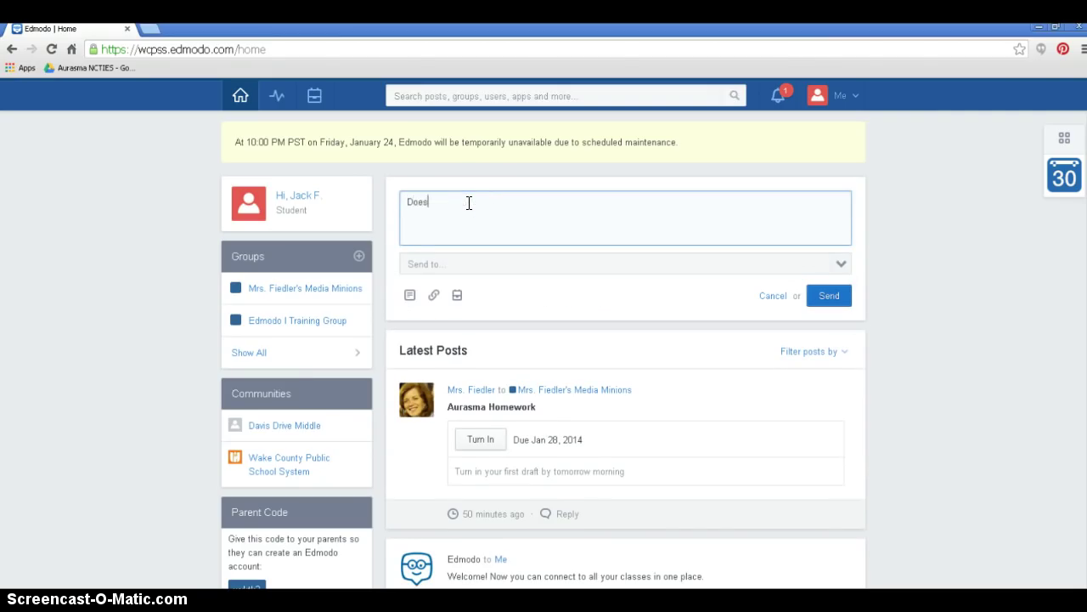
text(anyone know what the homework assig)
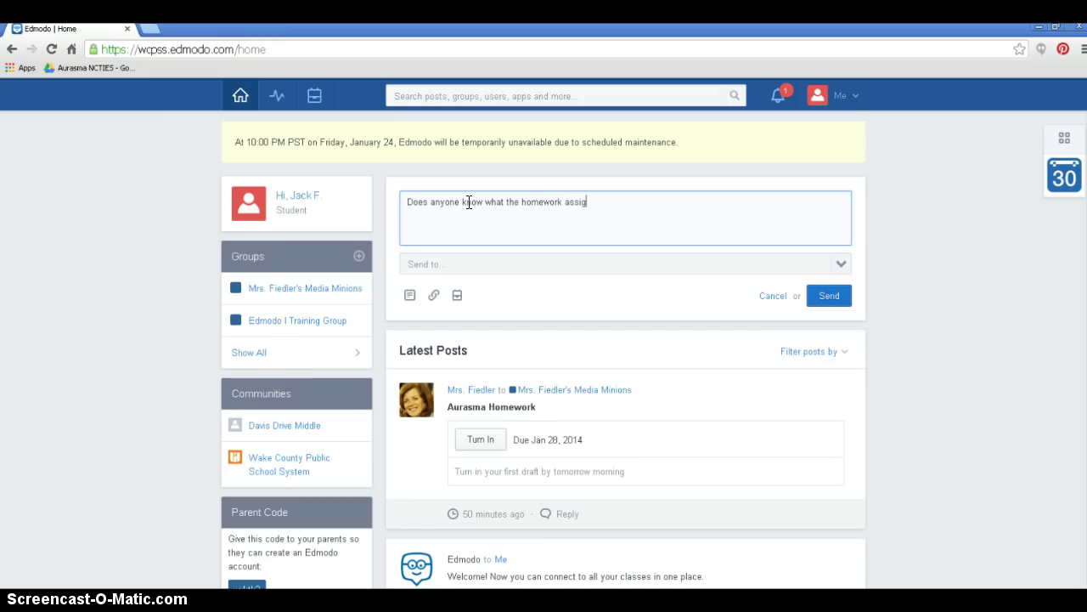
text(nment is tonight?)
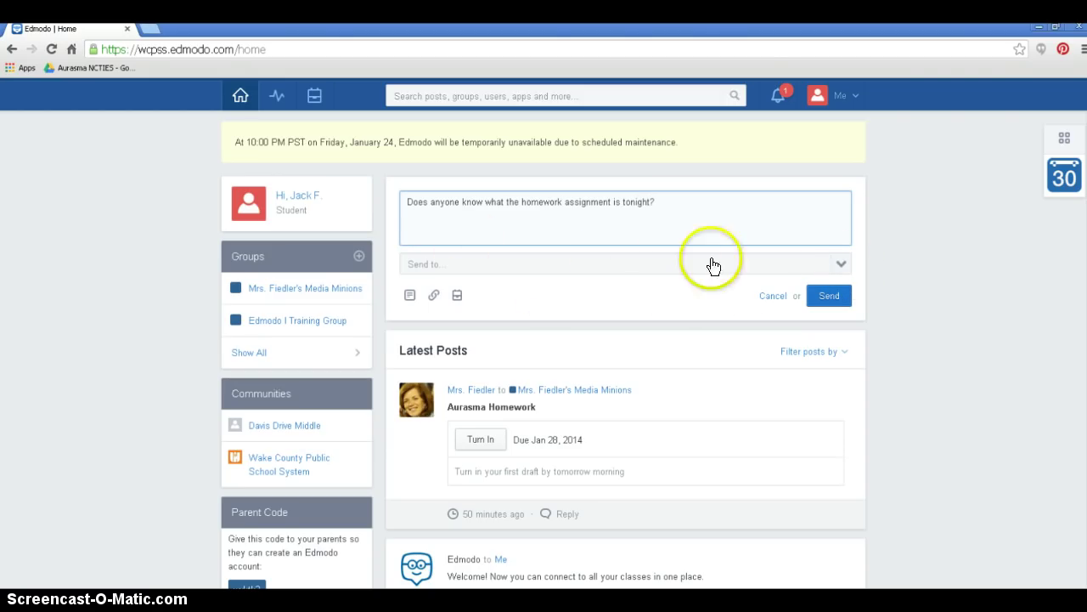
click(840, 265)
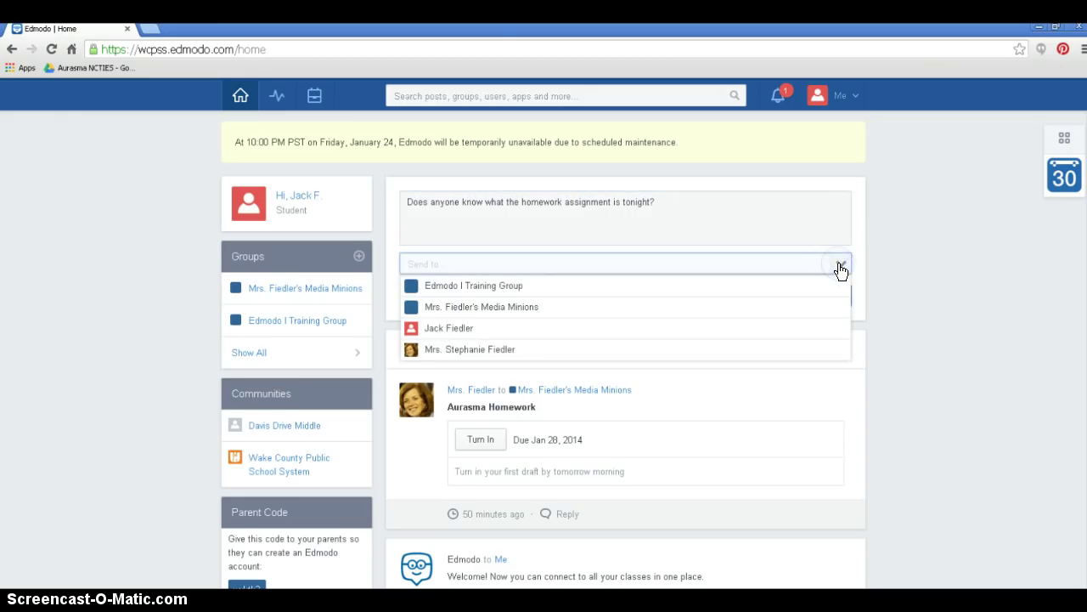
click(560, 306)
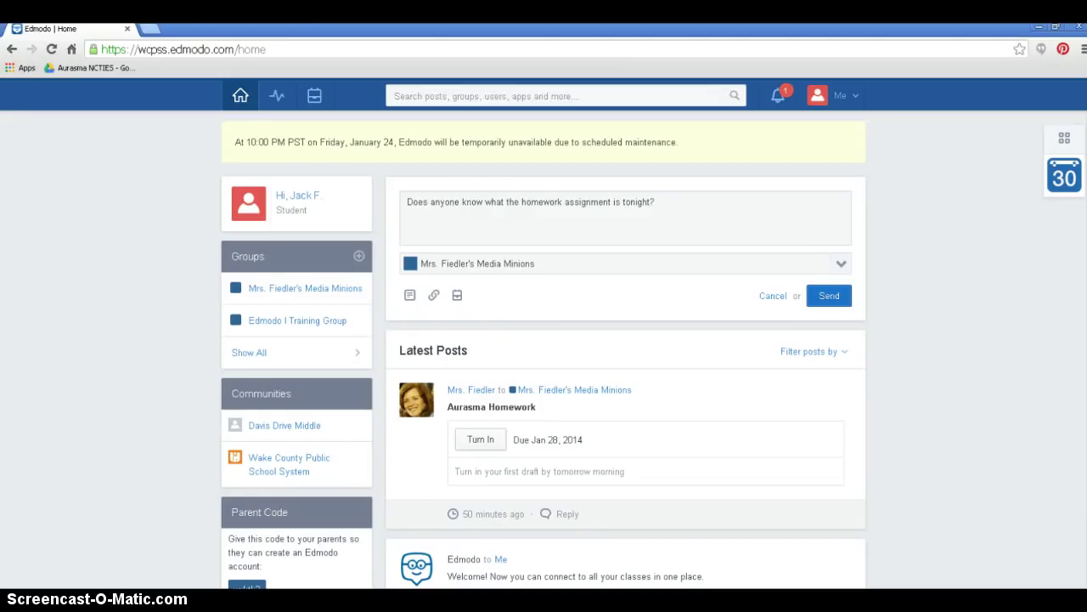
click(832, 295)
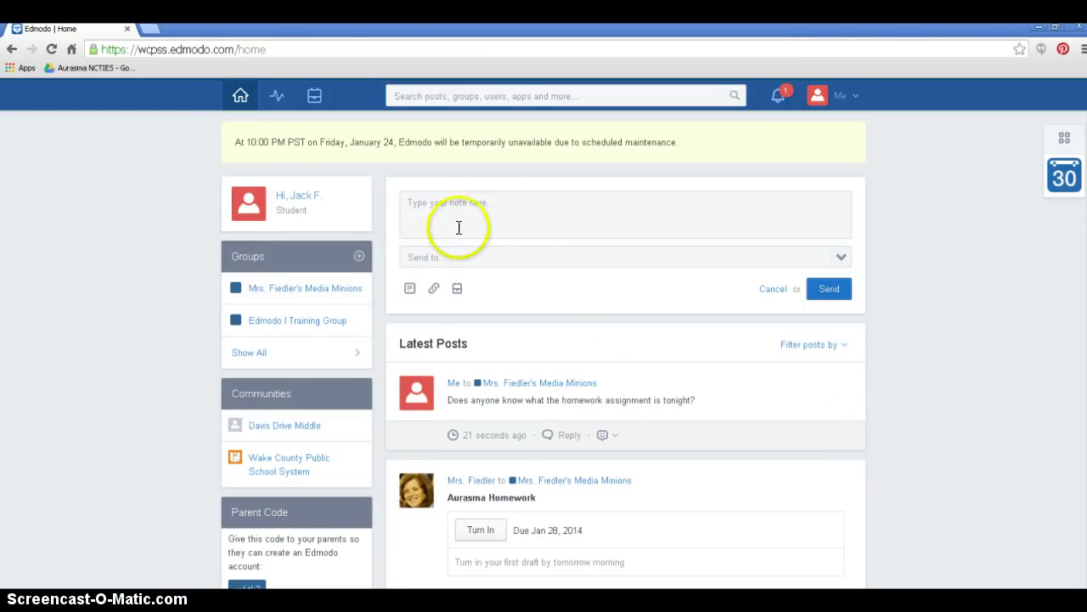
- Send the teacher a greeting plus 'Can you please tell me the homework assignment? Thank you!'
click(439, 204)
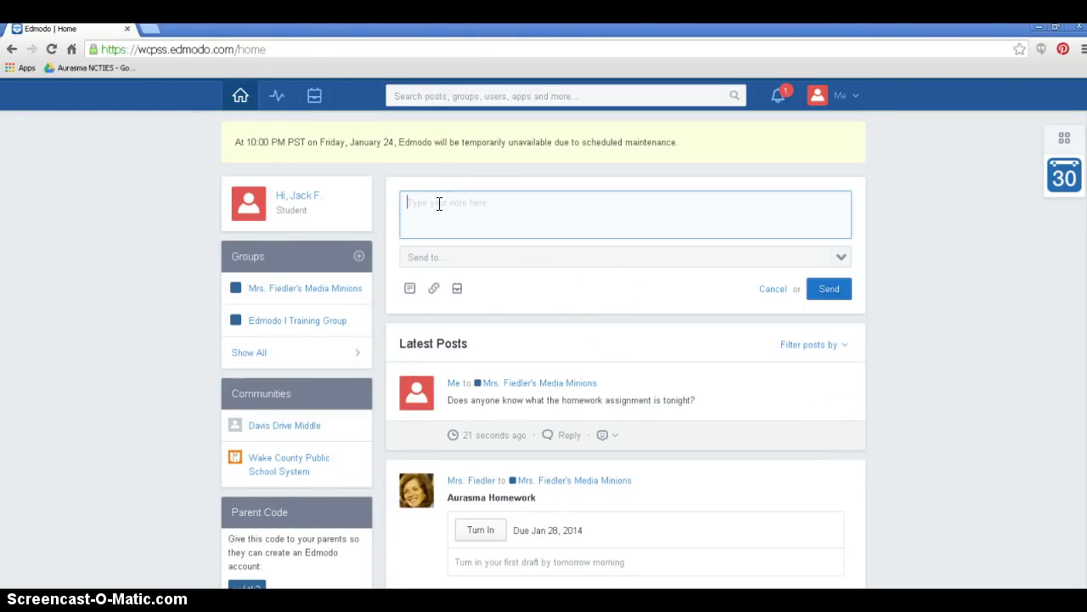
text(Can you)
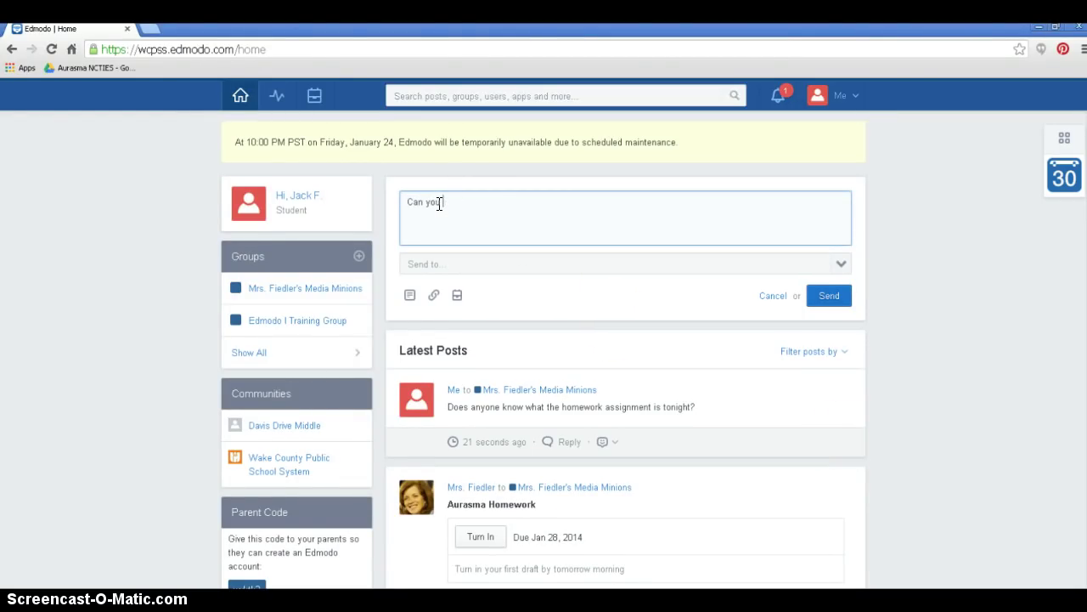
text( please tell me the homework assignment)
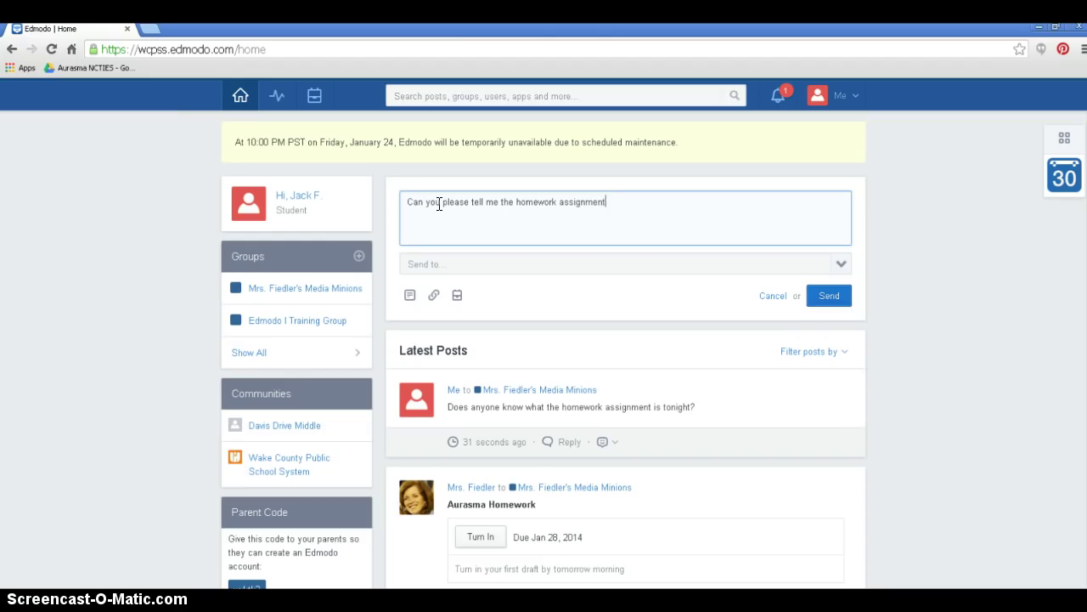
text(?  Thank you!)
click(408, 202)
text(Mrs. )
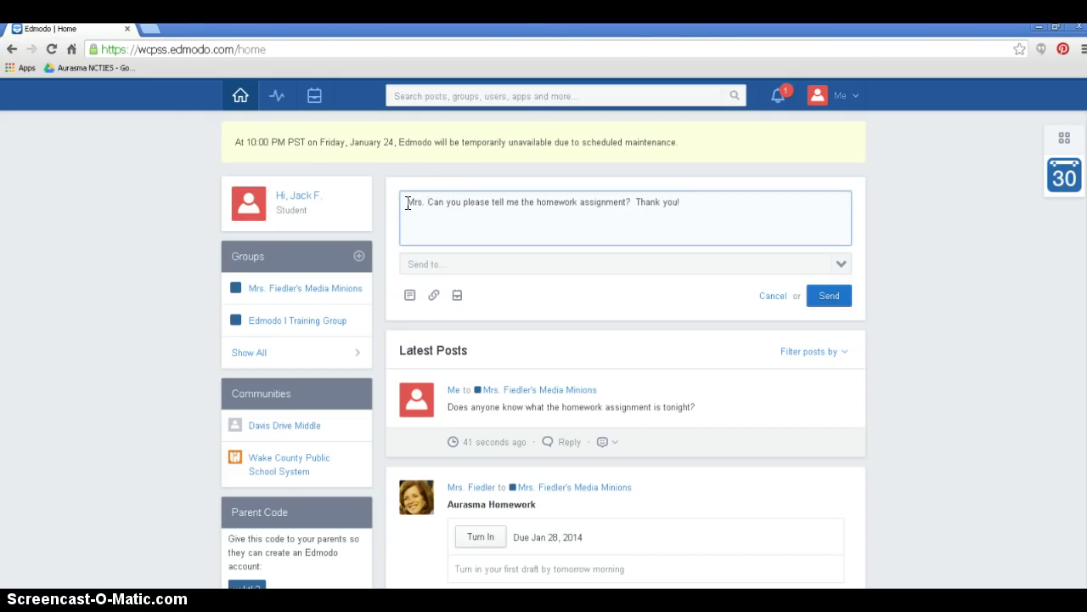
text(F -)
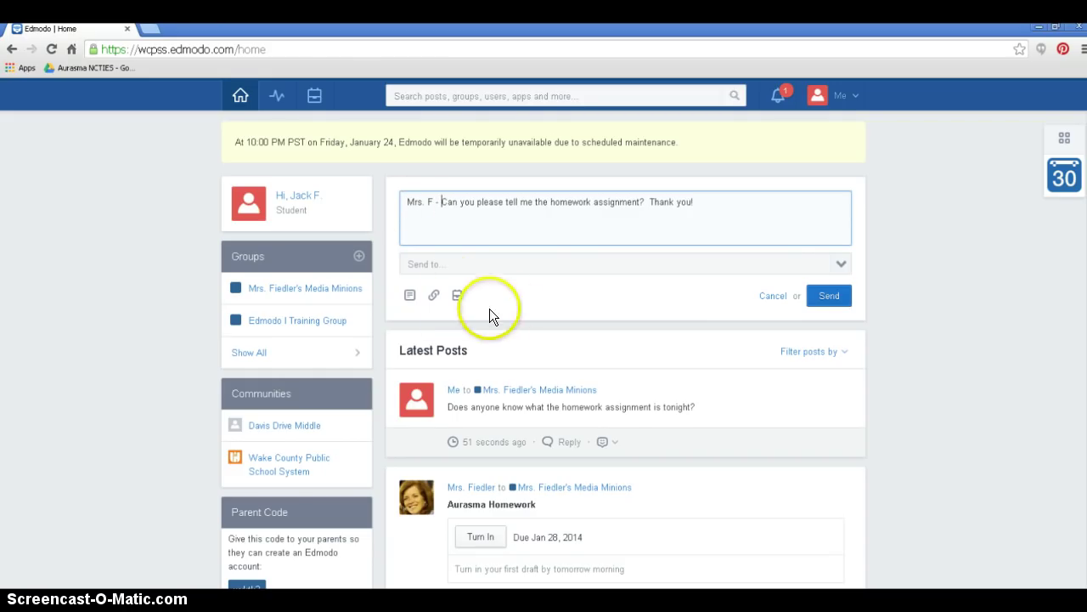
click(842, 264)
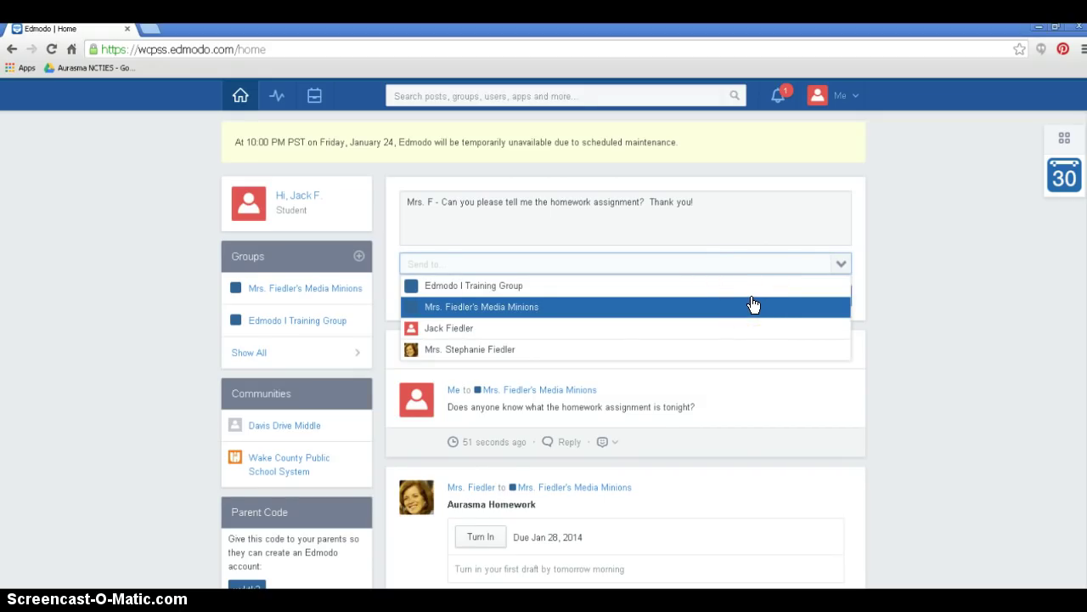
click(514, 356)
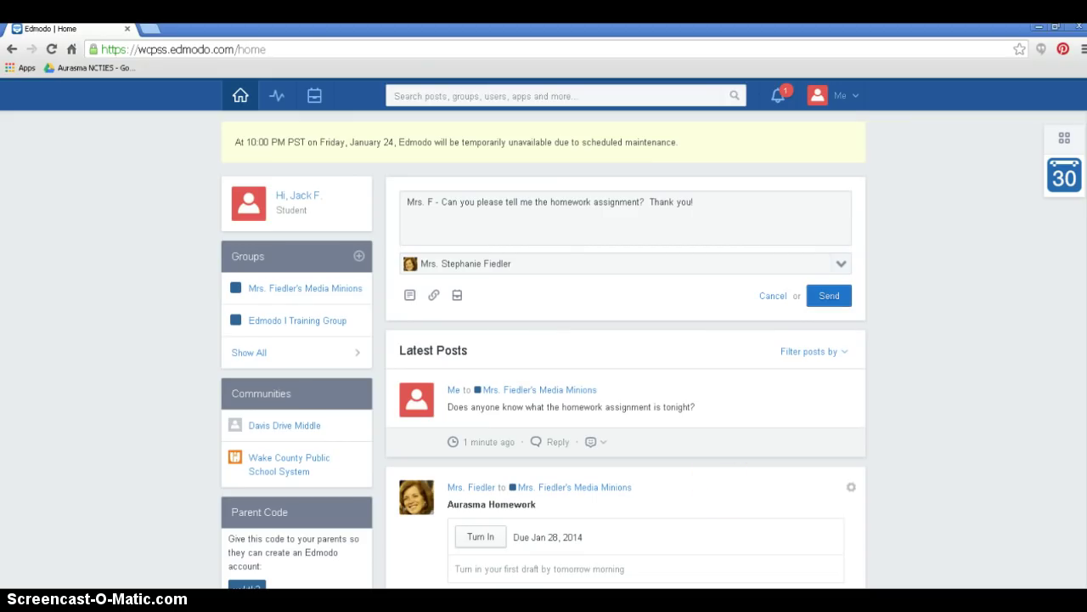
click(822, 293)
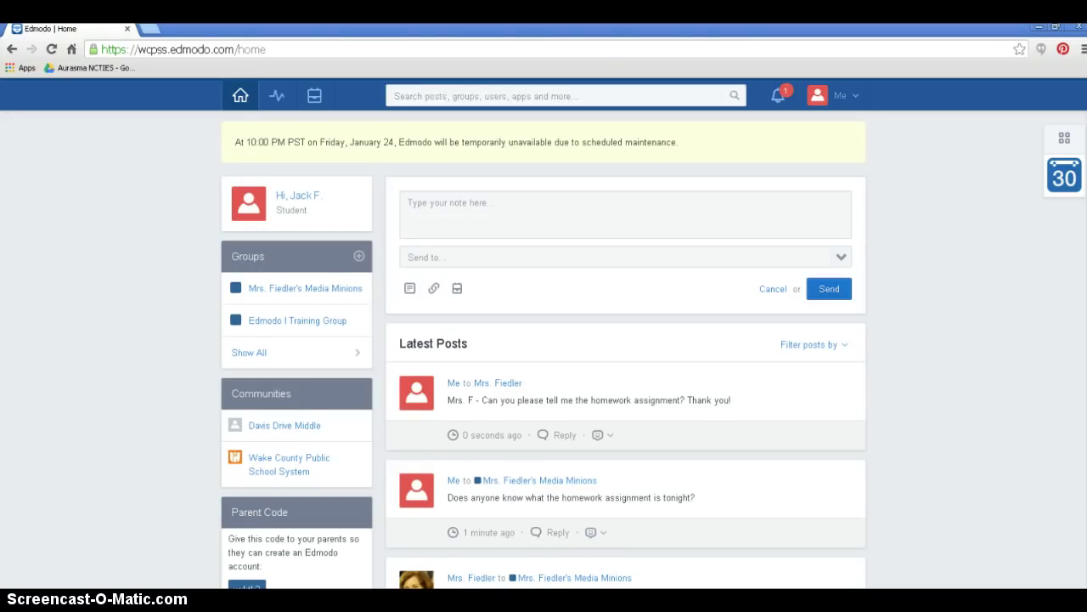
- Scroll down to the Aurasma Homework post and open its Turn In page
scroll(543, 348, down, 4)
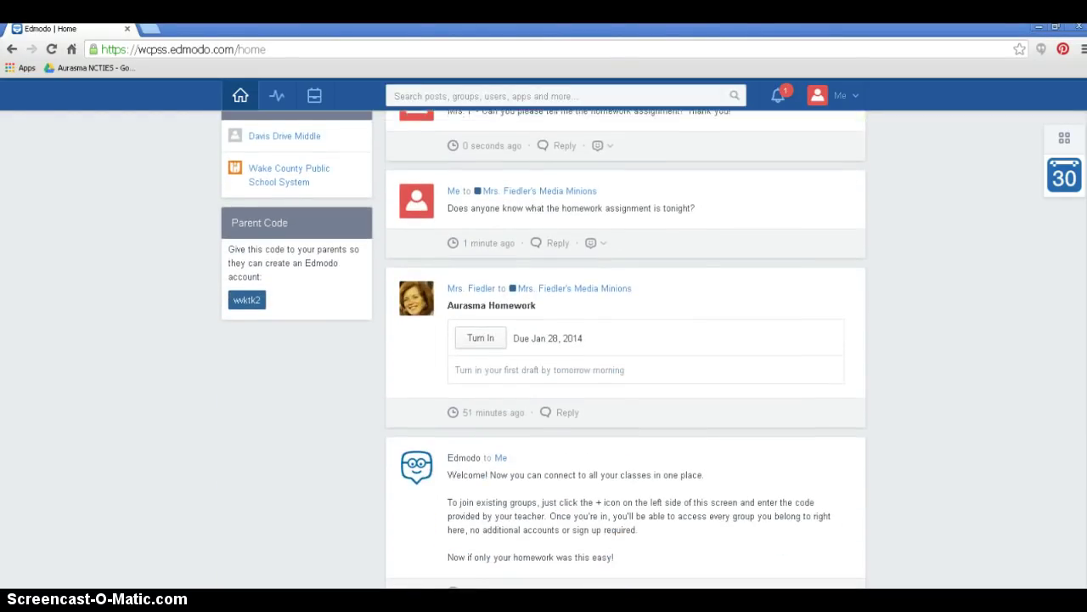
scroll(626, 349, down, 1)
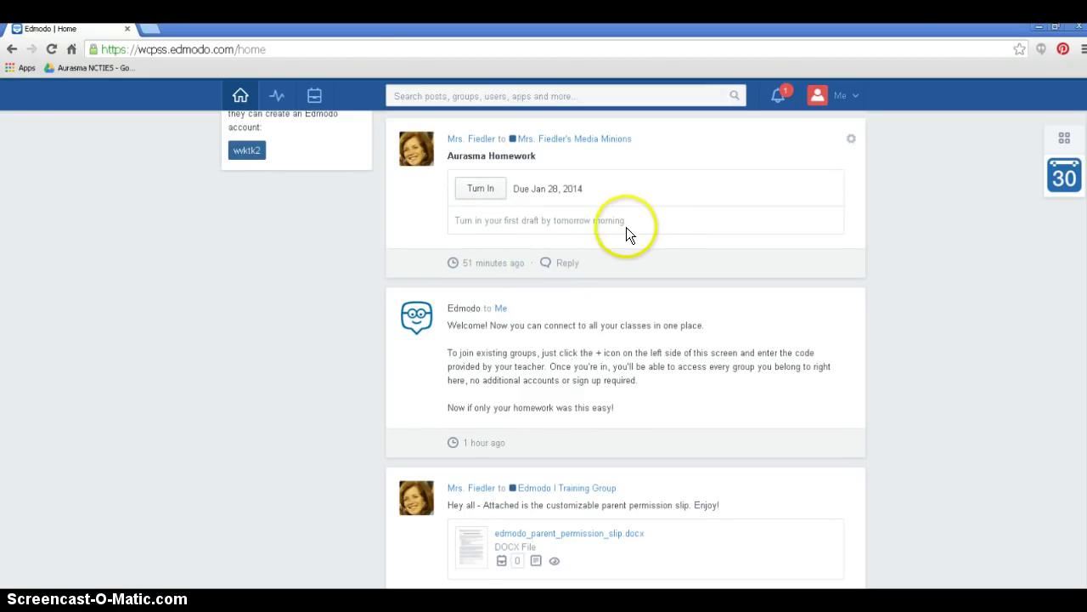
click(477, 188)
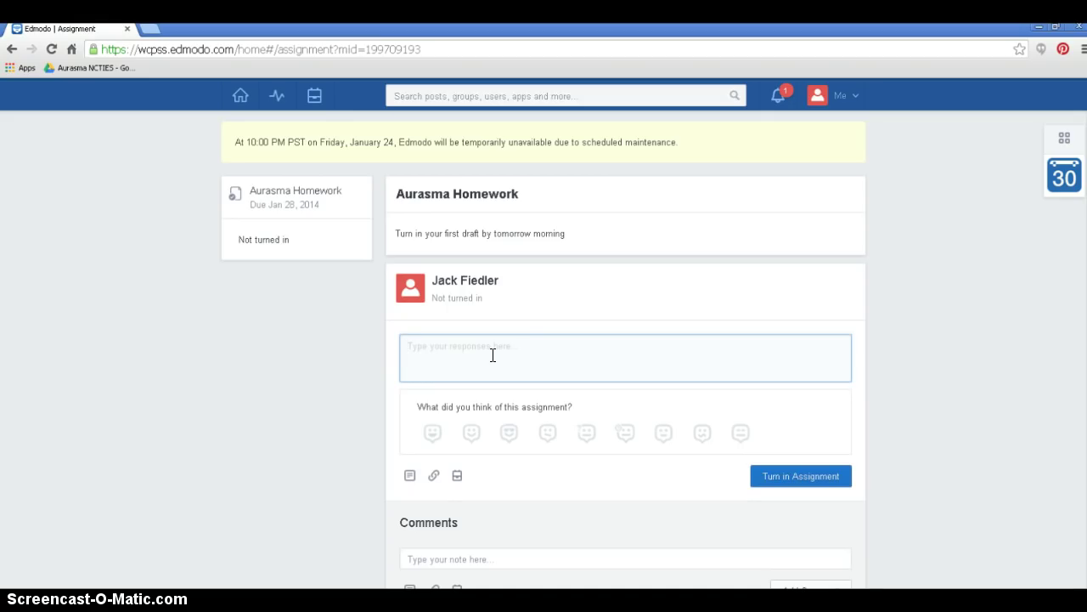
- Submit Aurasma Homework with response 'No thank you!' and the first emoji rating
text(N)
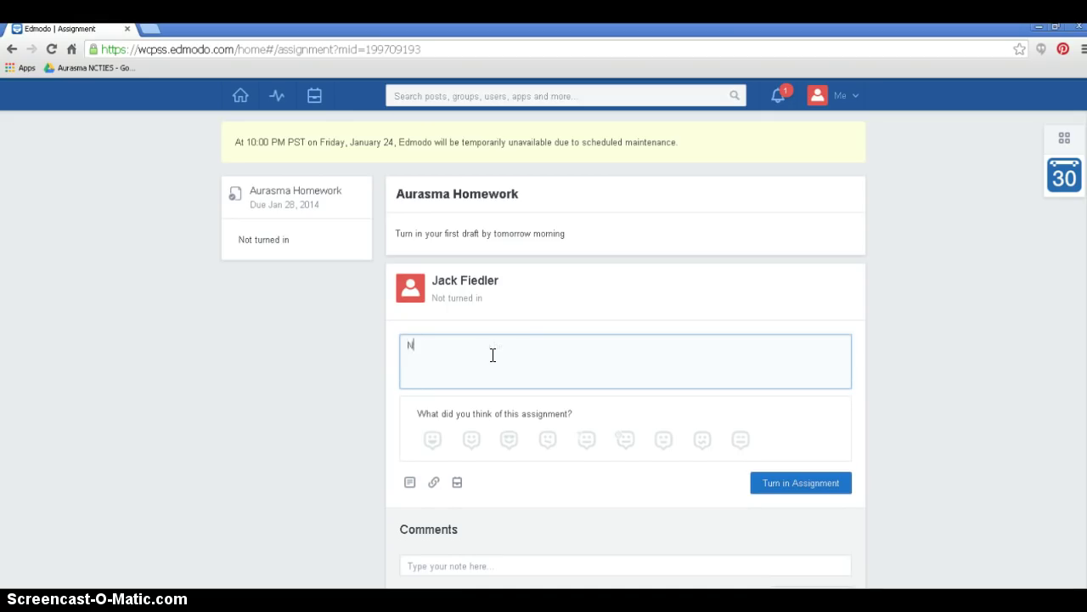
text(o thank you!)
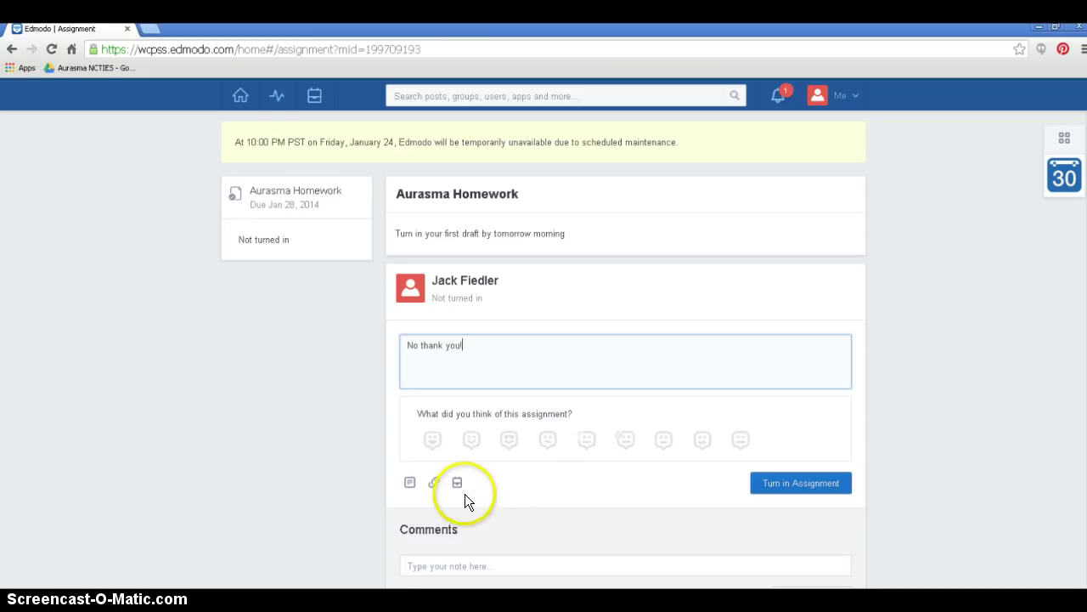
click(432, 440)
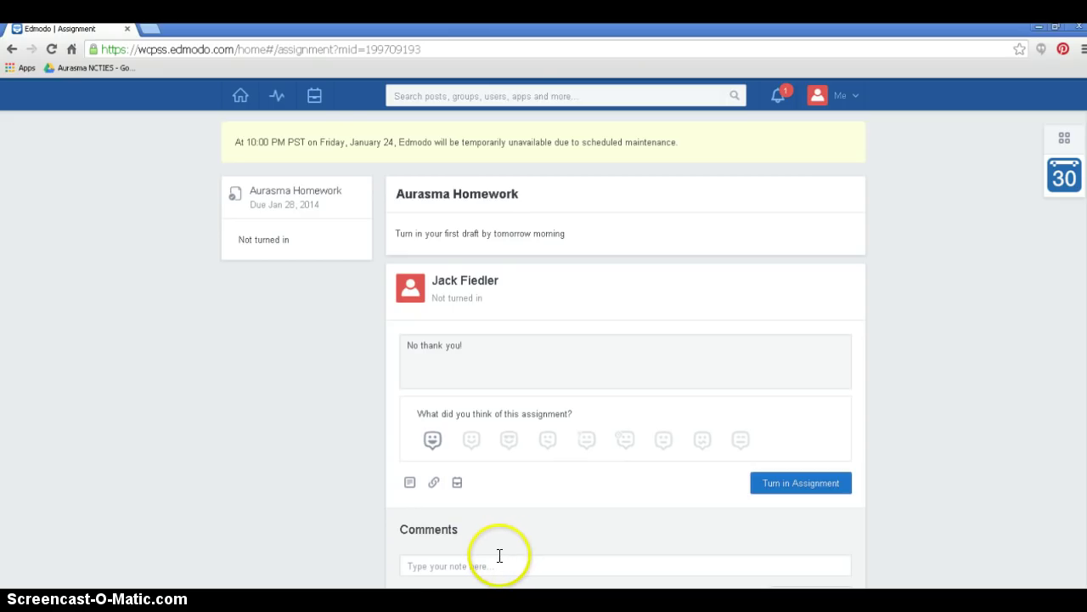
click(791, 484)
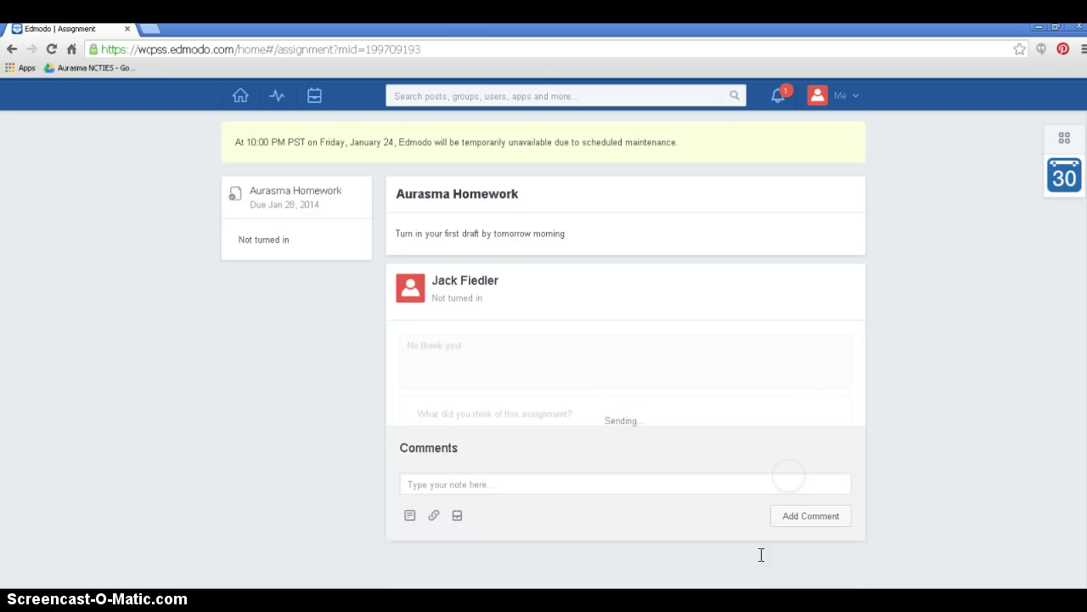
click(242, 102)
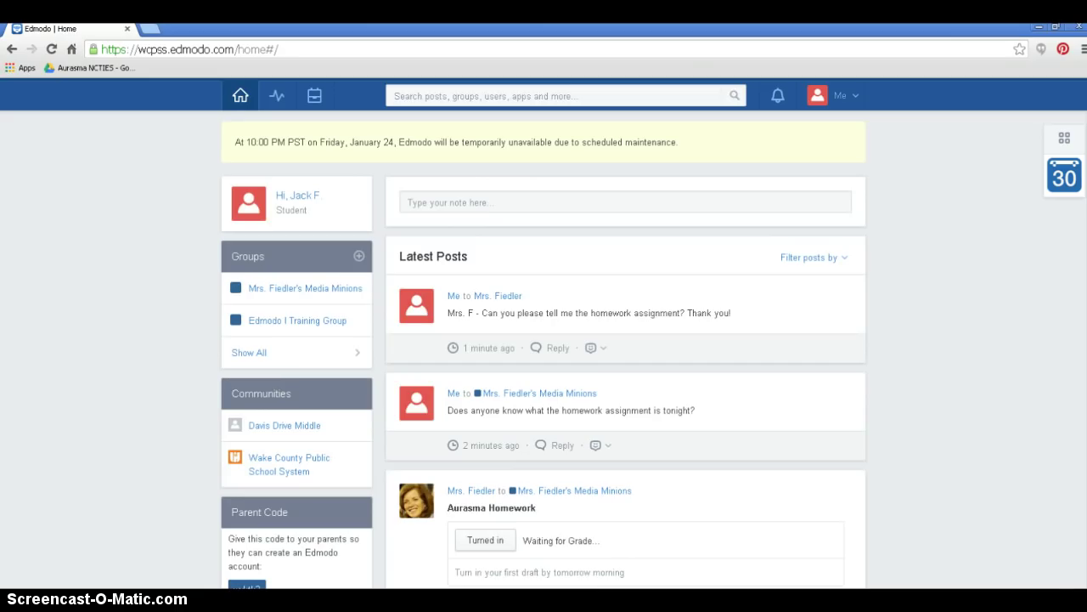